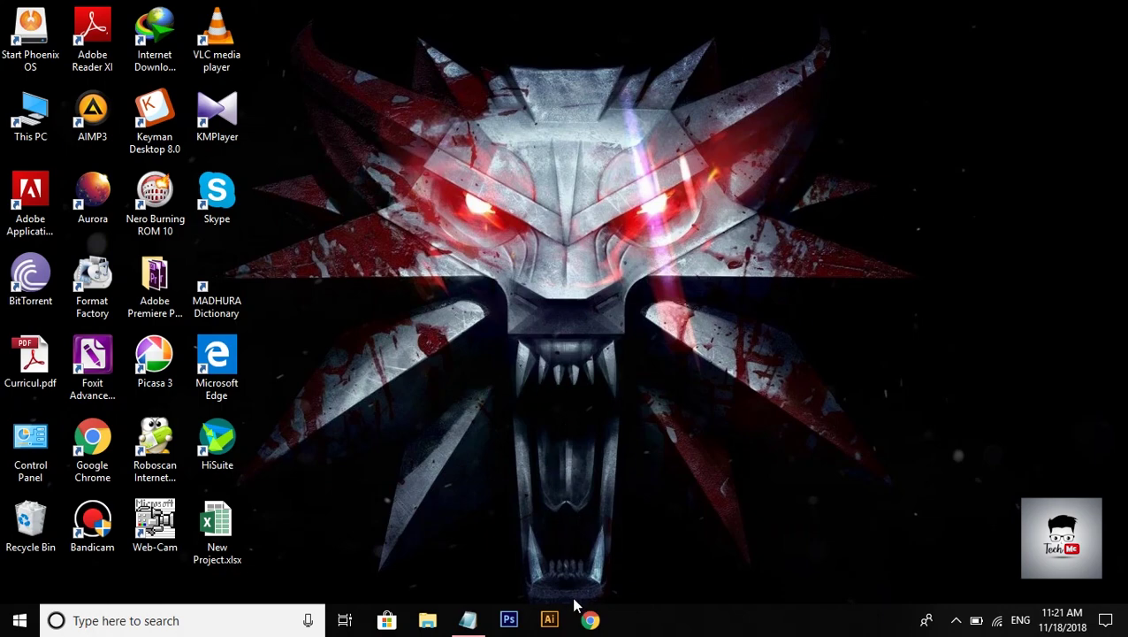
# Step: Open a new Chrome window and dismiss the default-browser notice
pyautogui.click(590, 619)
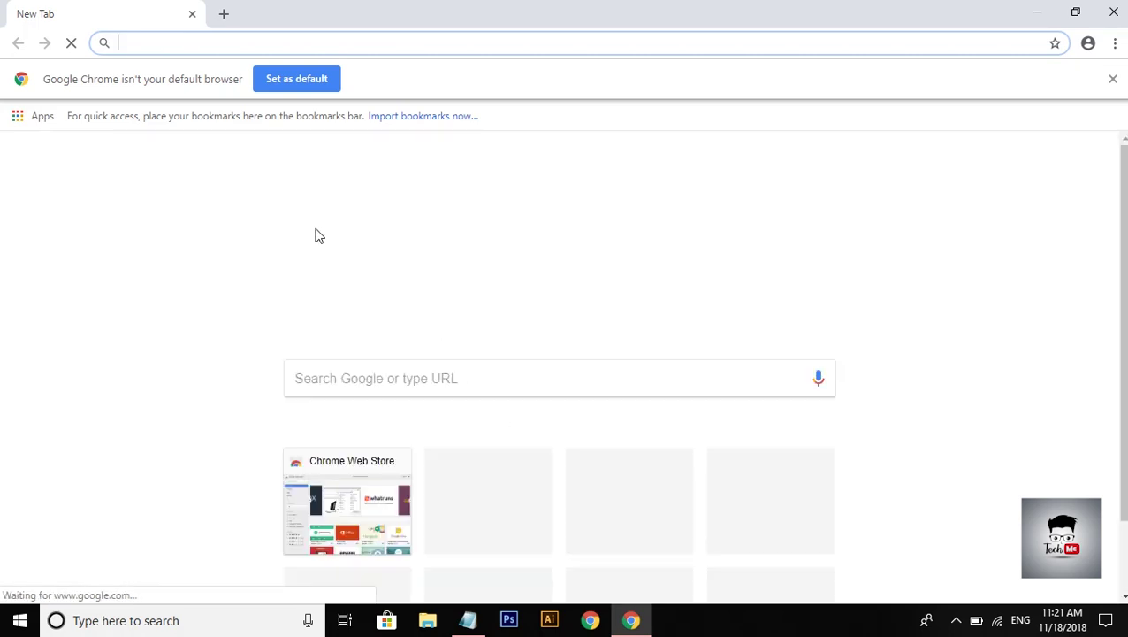
pyautogui.click(1112, 79)
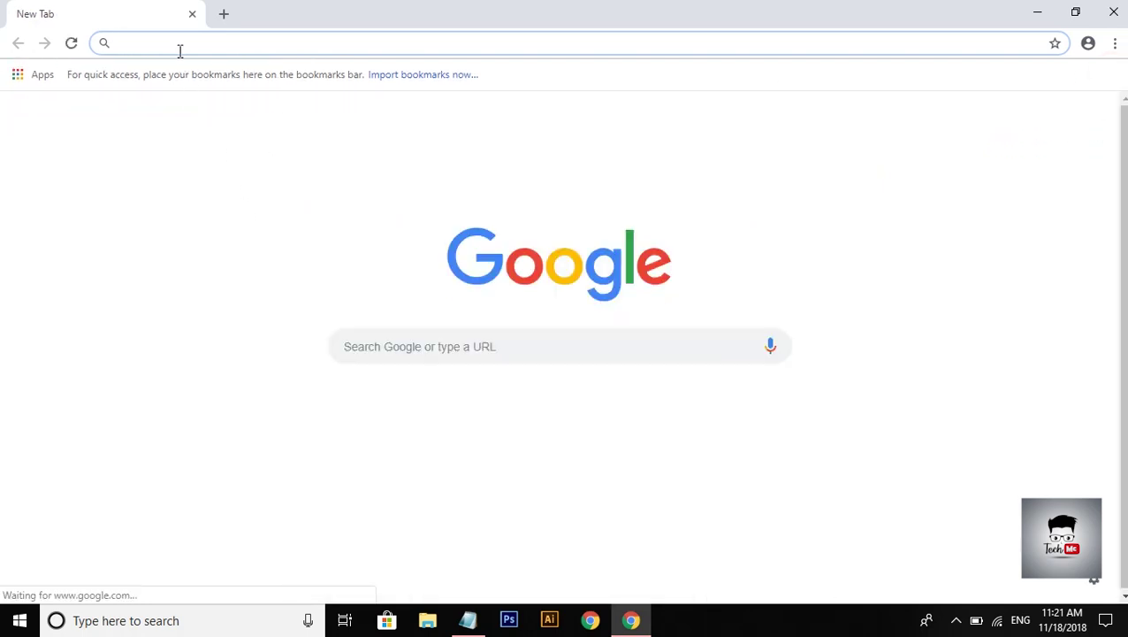
pyautogui.click(184, 46)
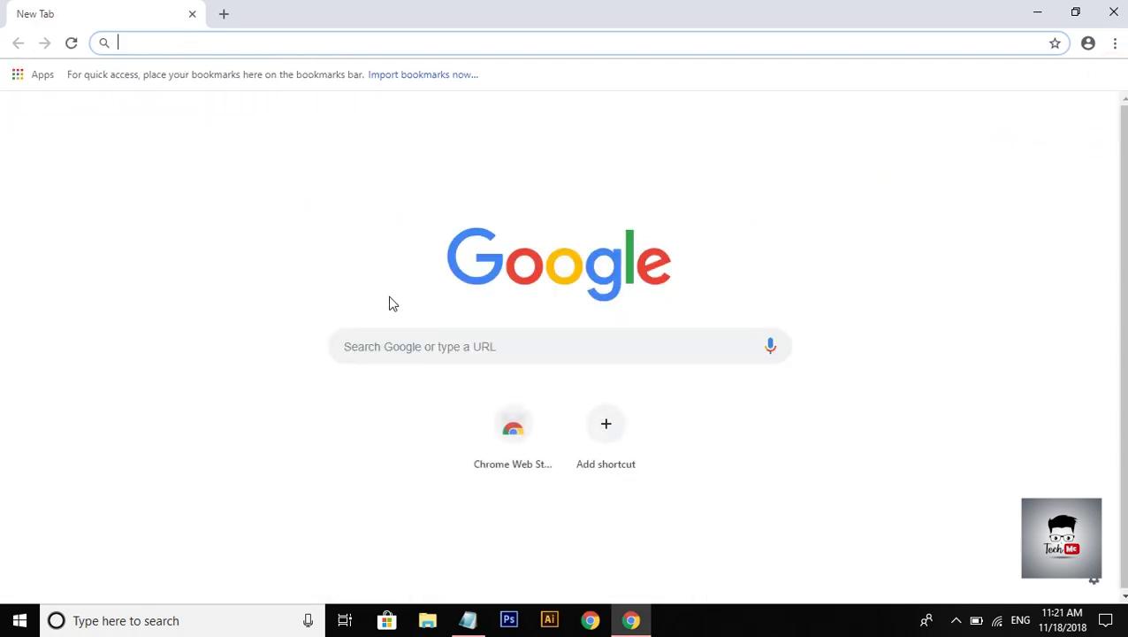
# Step: Copy the Phoenix OS x86 download URL from Notepad and paste it into Chrome's address bar
pyautogui.click(474, 620)
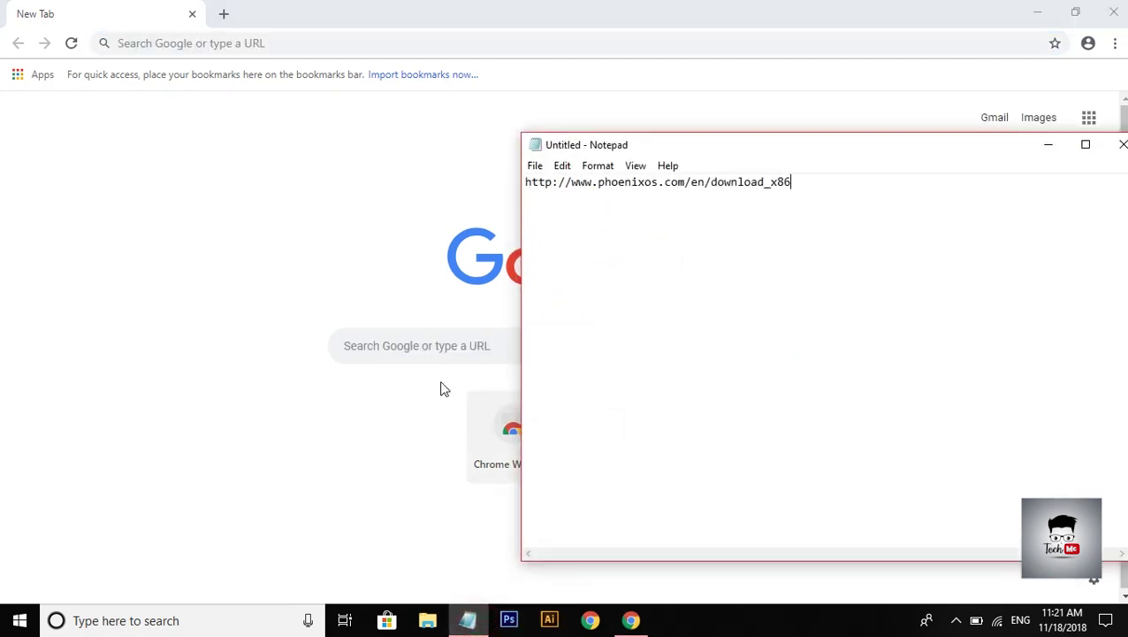
pyautogui.moveTo(791, 182); pyautogui.dragTo(526, 182)
pyautogui.hotkey('ctrl', 'c')
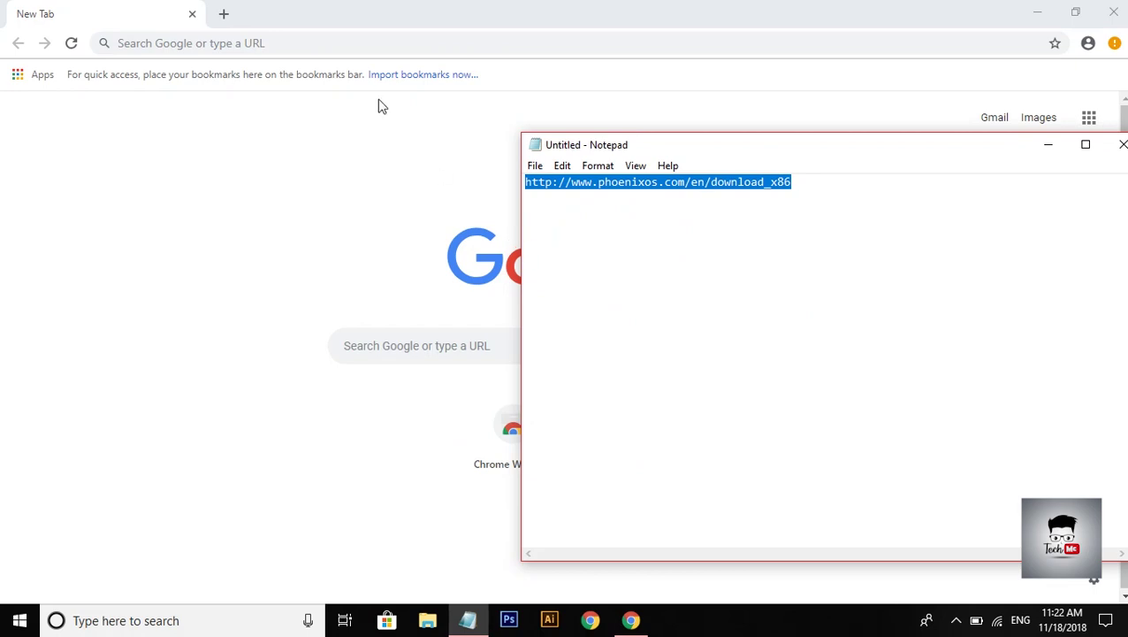
pyautogui.click(301, 43)
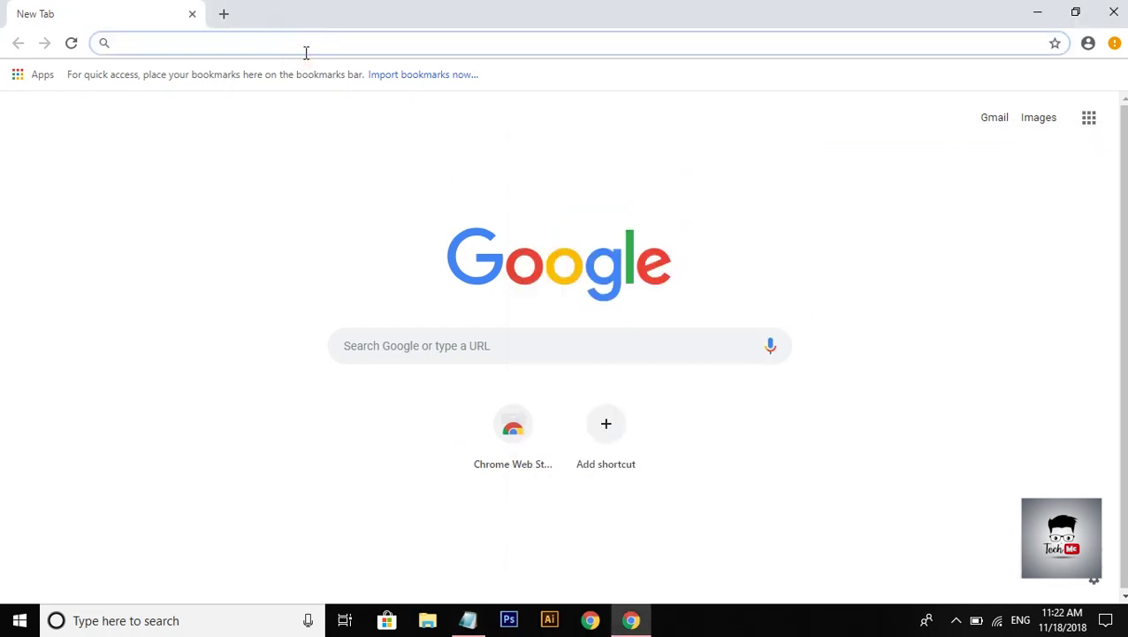
pyautogui.hotkey('ctrl', 'v')
# Step: Load the Phoenix OS x86 download page and look over the v3.0.6 and v1.5.0 installer sections
pyautogui.press('Return')
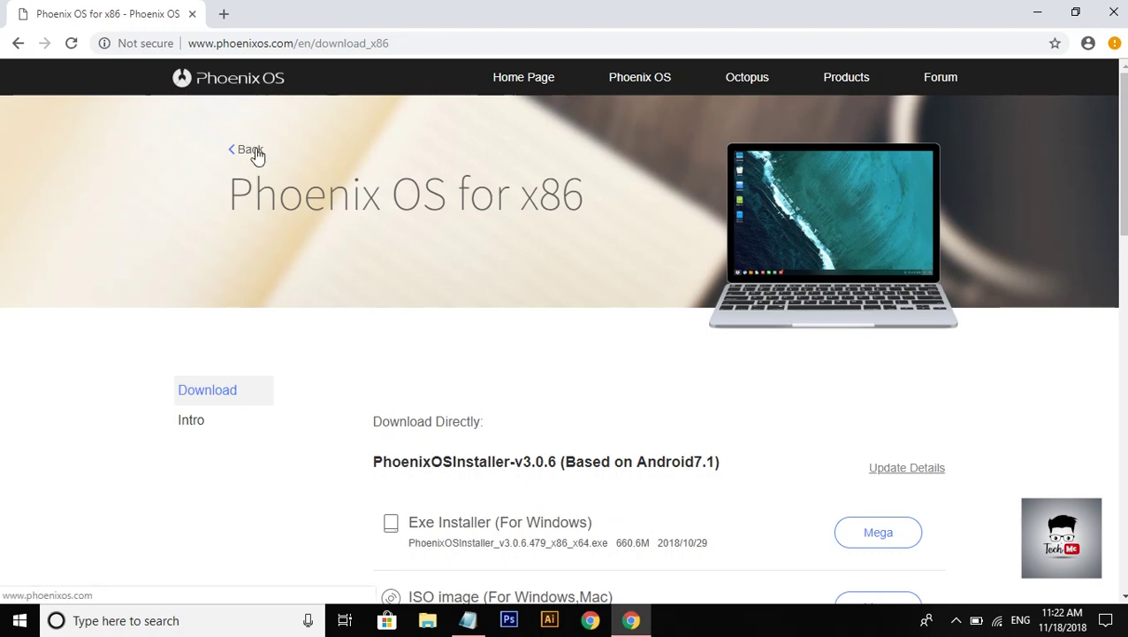
pyautogui.scroll(-5, 176, 294)
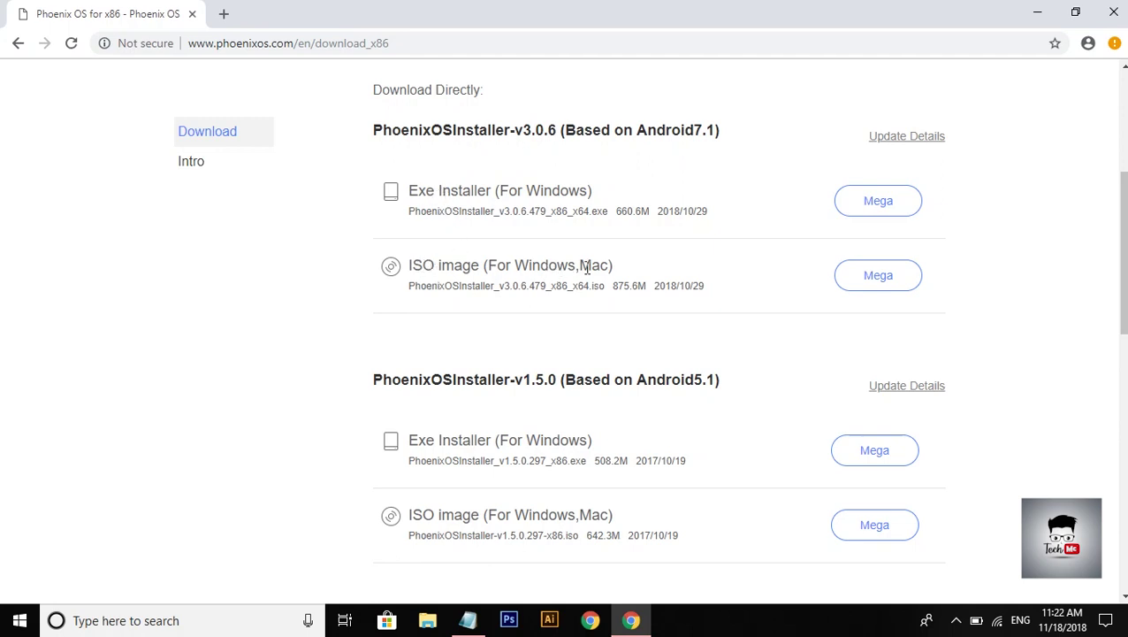
pyautogui.scroll(-2, 469, 266)
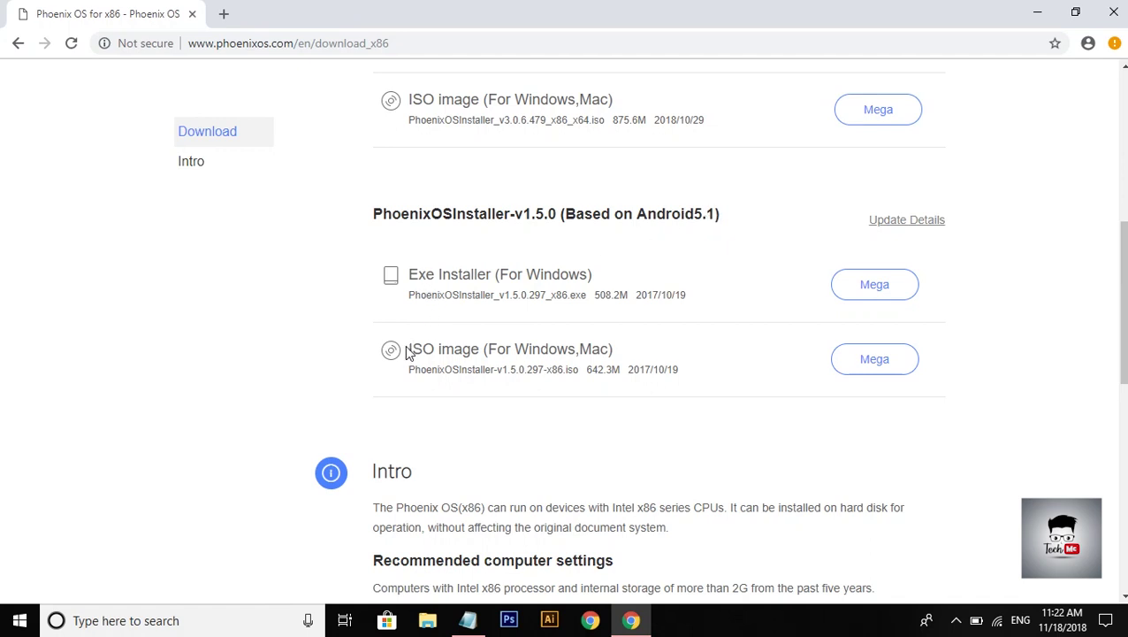
pyautogui.scroll(4, 422, 349)
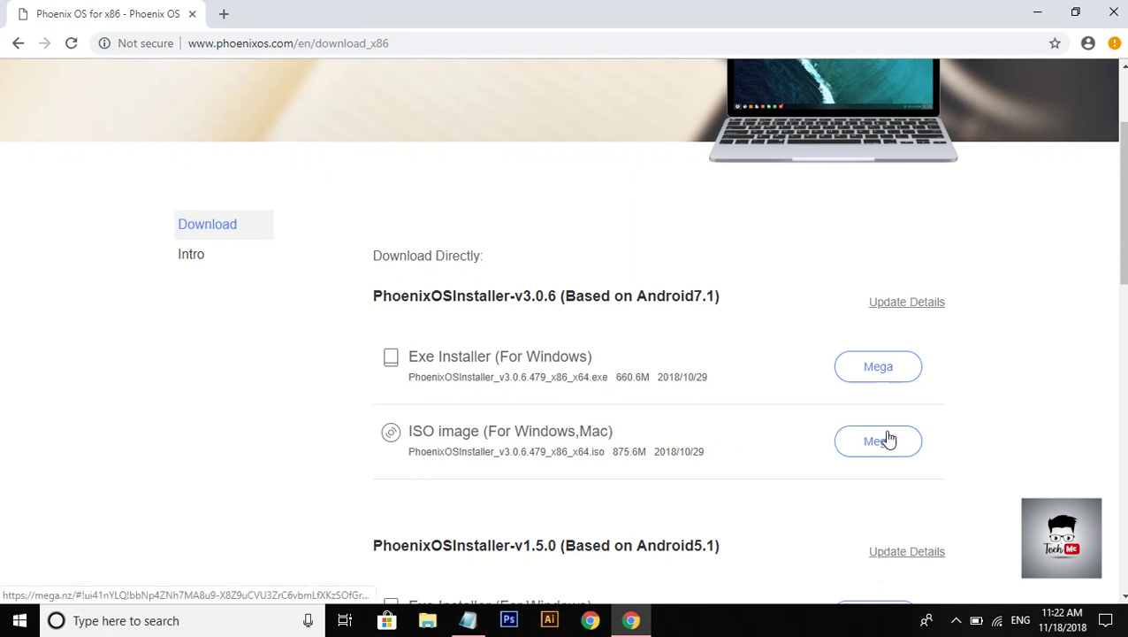
# Step: Start downloading the v3.0.6 exe installer from its MEGA link, dismissing the storage prompt
pyautogui.click(883, 365)
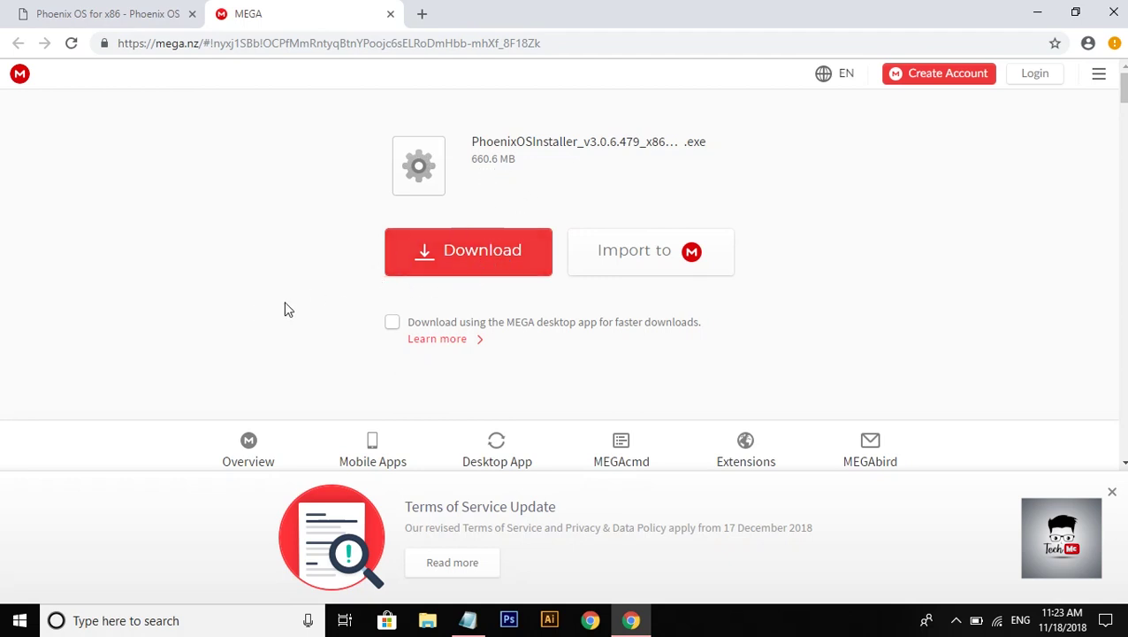
pyautogui.click(465, 262)
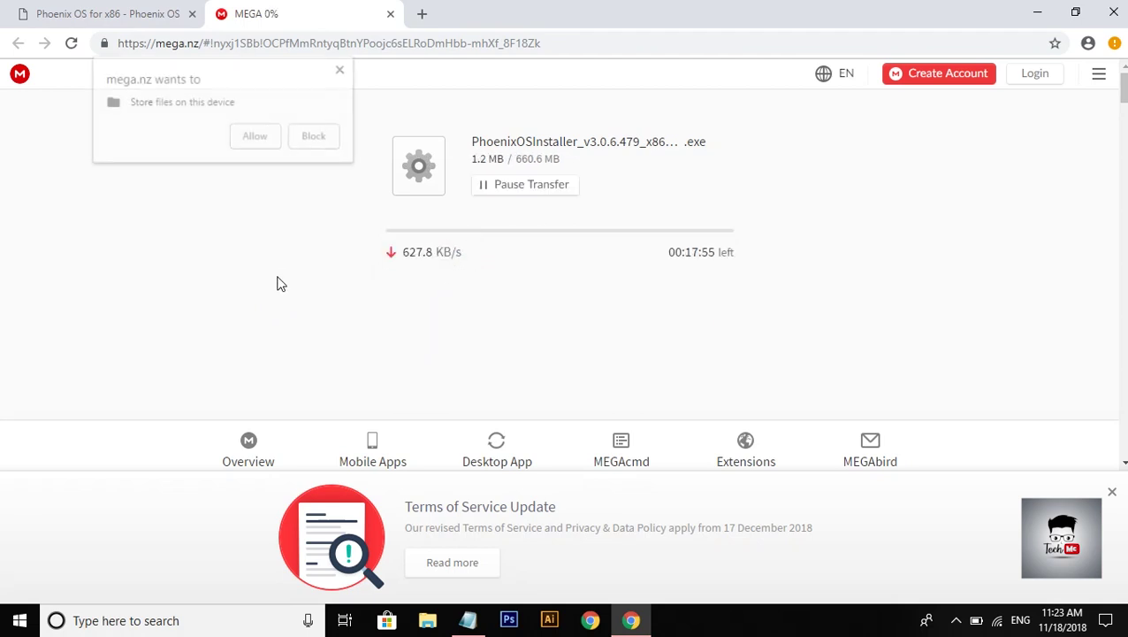
pyautogui.click(347, 69)
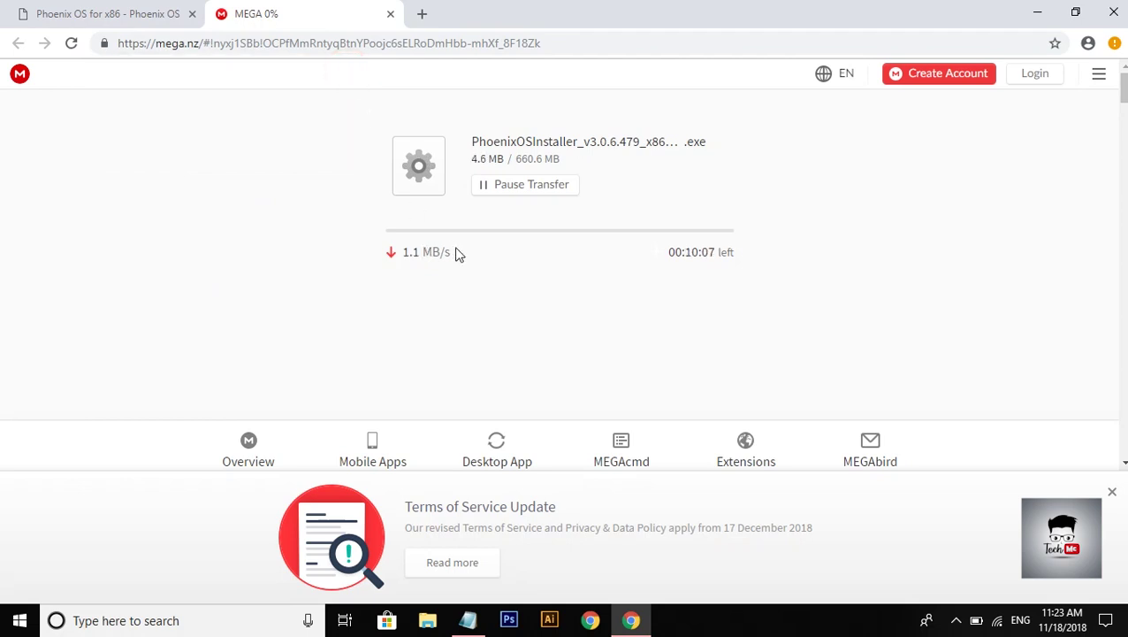
# Step: Pause the installer transfer at 12.4 of 660.6 MB and minimize the browser
pyautogui.click(550, 191)
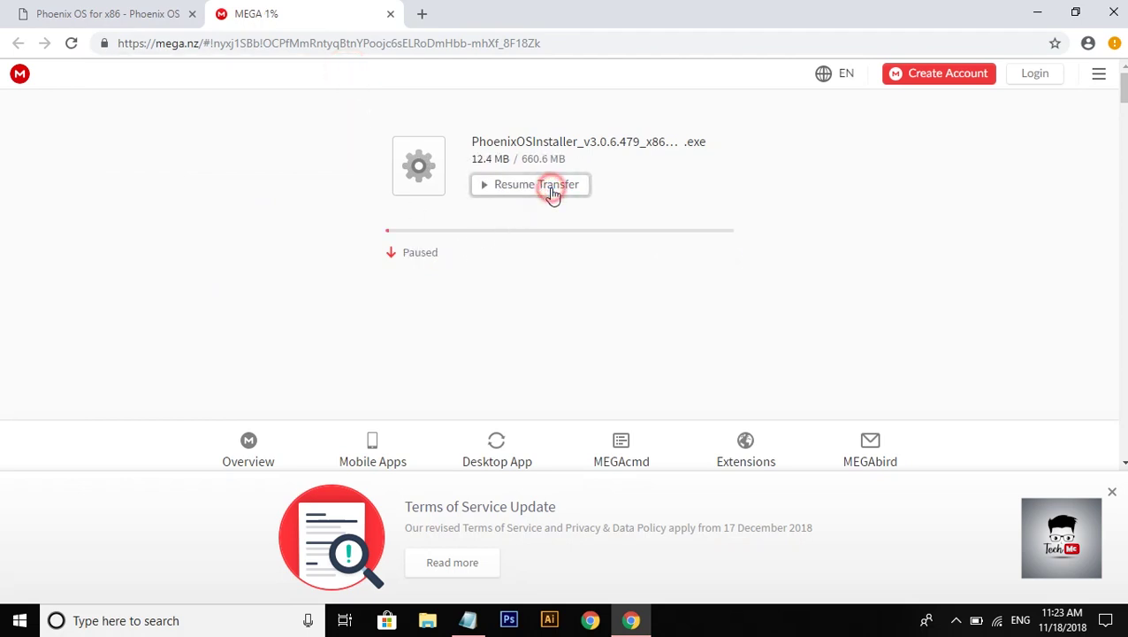
pyautogui.click(254, 303)
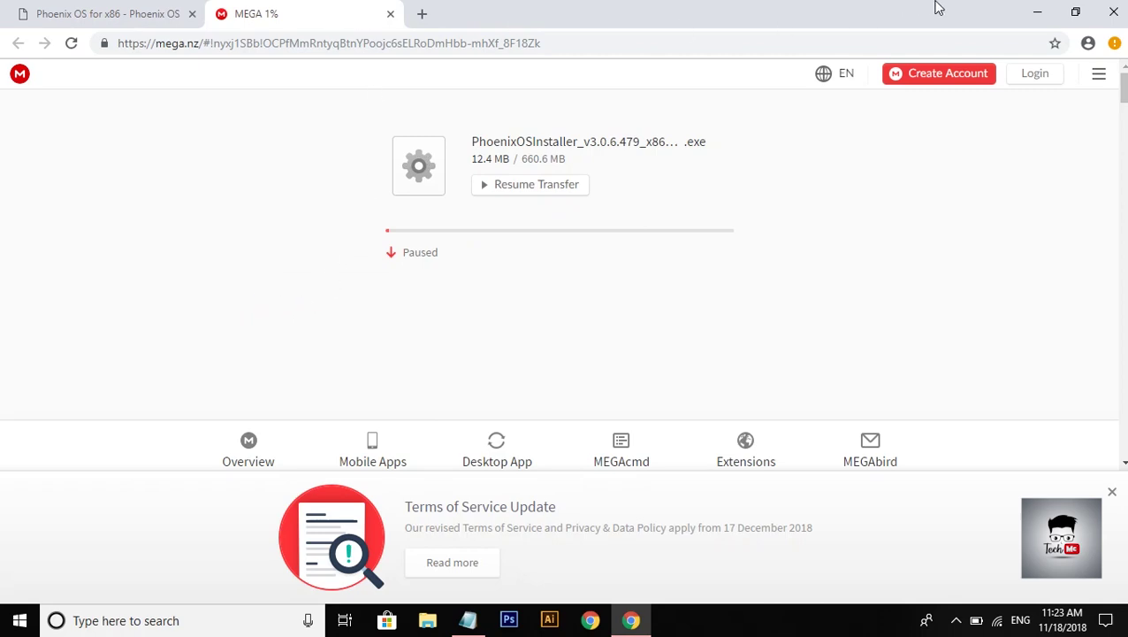
pyautogui.click(1038, 13)
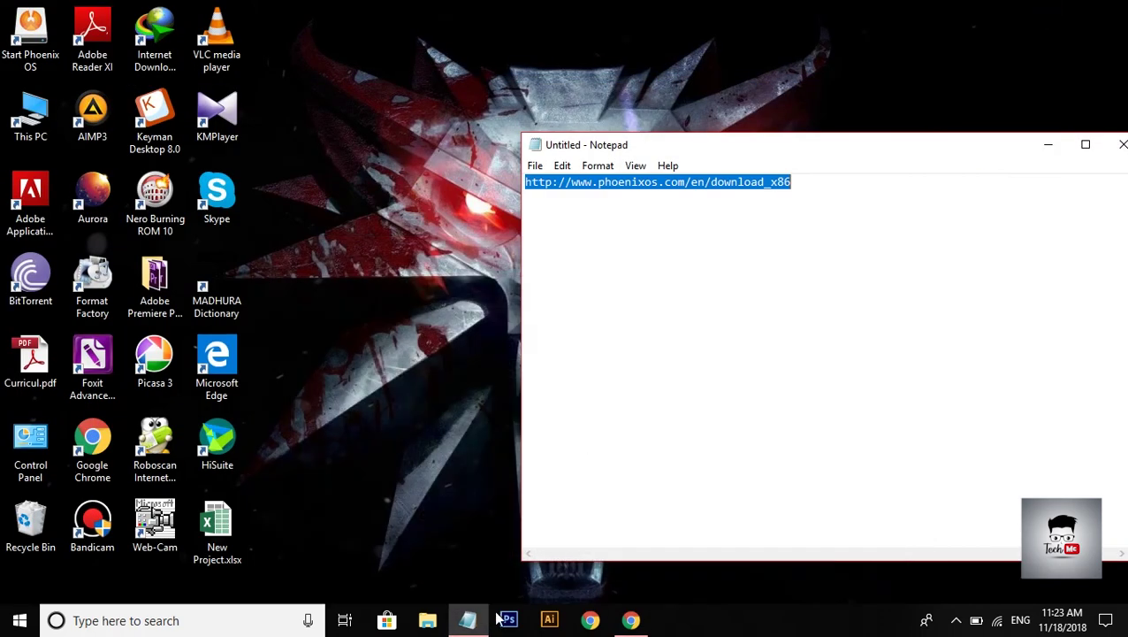
# Step: Launch PhoenixOSInstaller_v3.0.5.469_x86_x64.exe from New folder in File Explorer
pyautogui.click(430, 622)
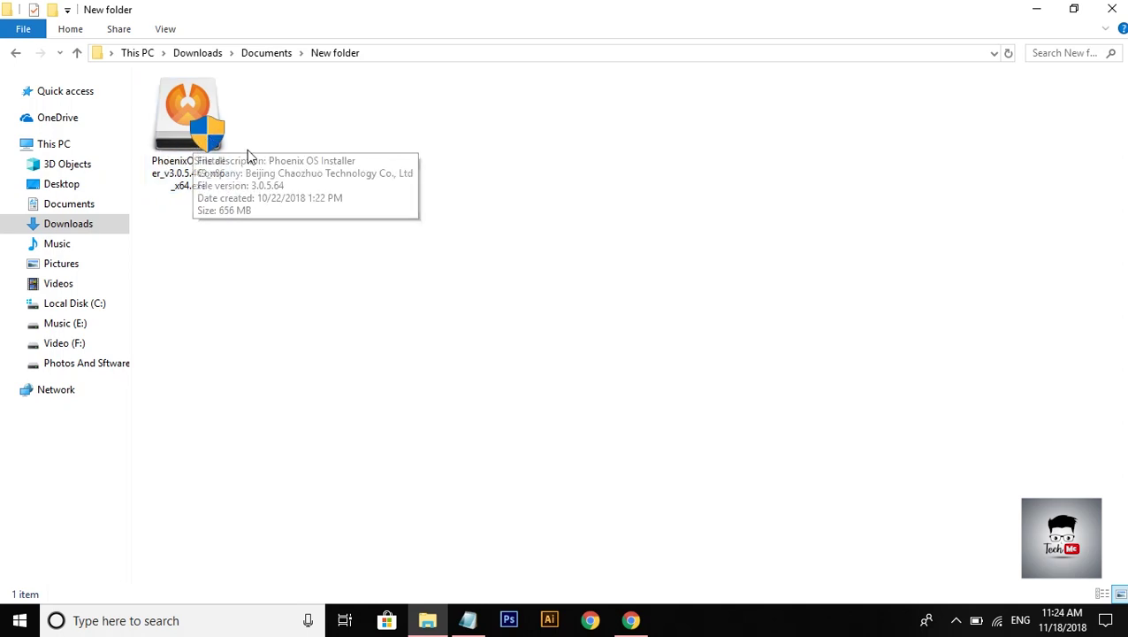
pyautogui.click(186, 140)
pyautogui.doubleClick(186, 139)
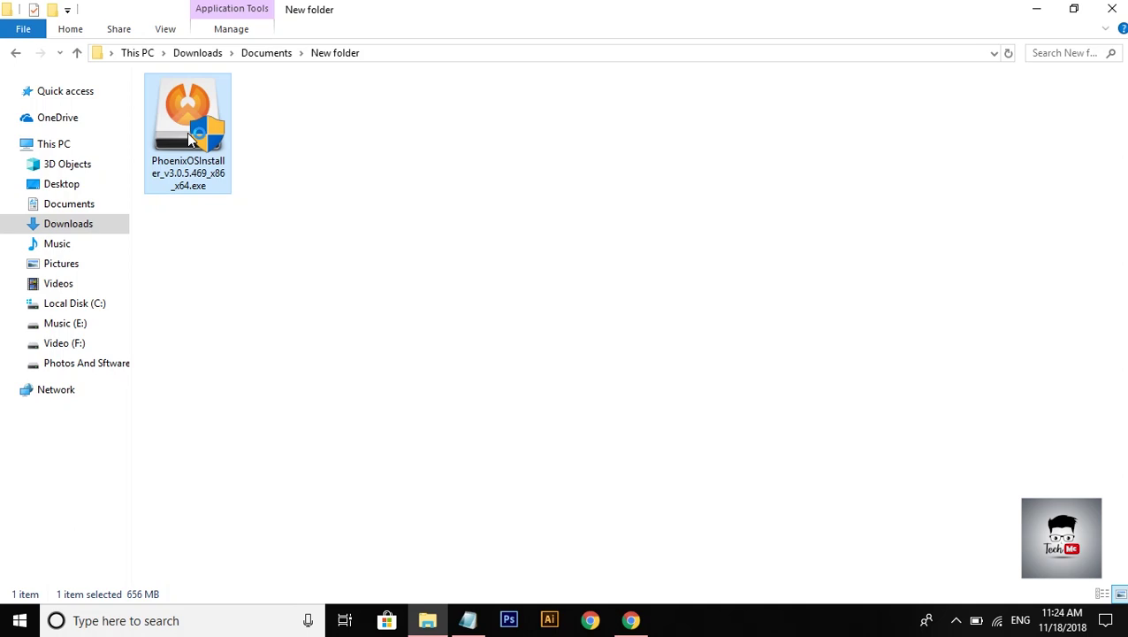
pyautogui.doubleClick(193, 141)
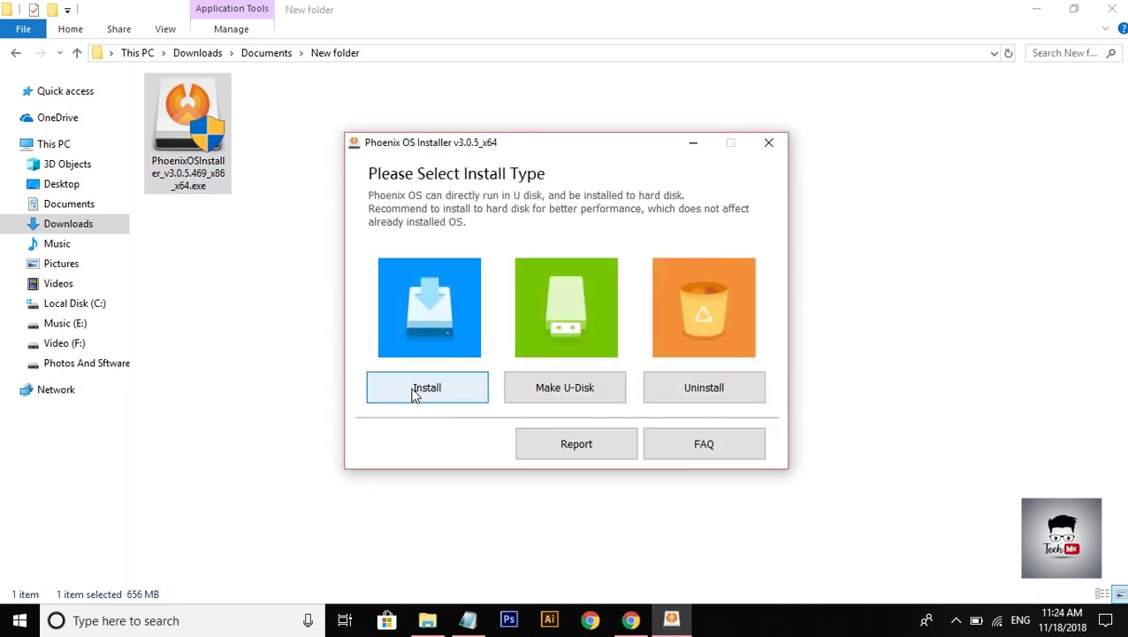
# Step: Choose a hard-disk install on drive C:, reach the 32G data-size screen, then close that dialog
pyautogui.click(438, 391)
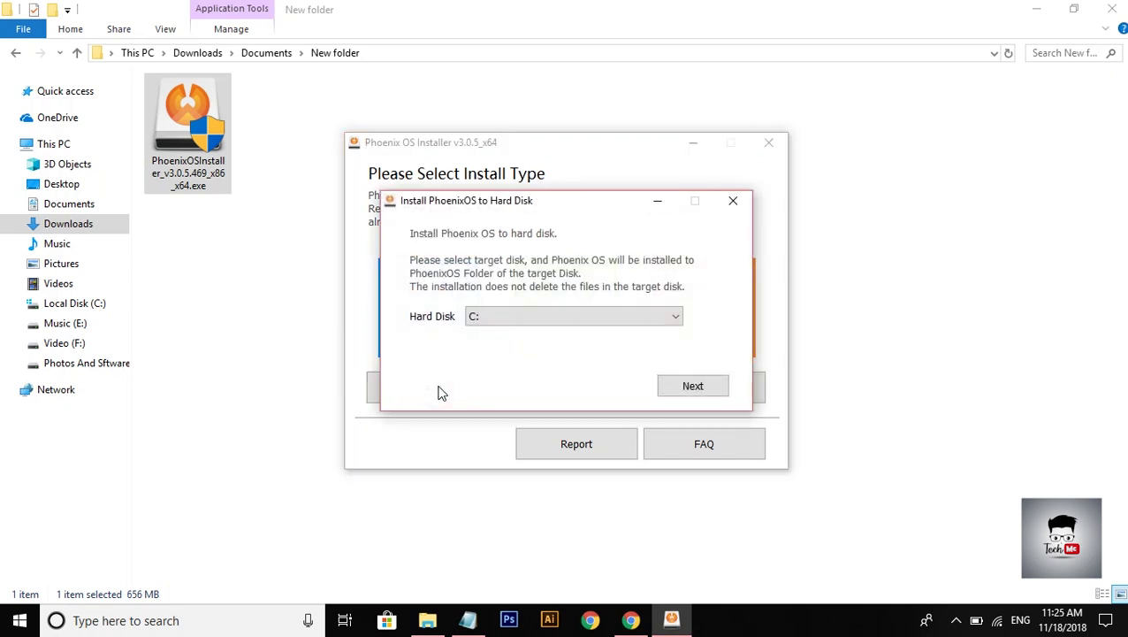
pyautogui.click(678, 320)
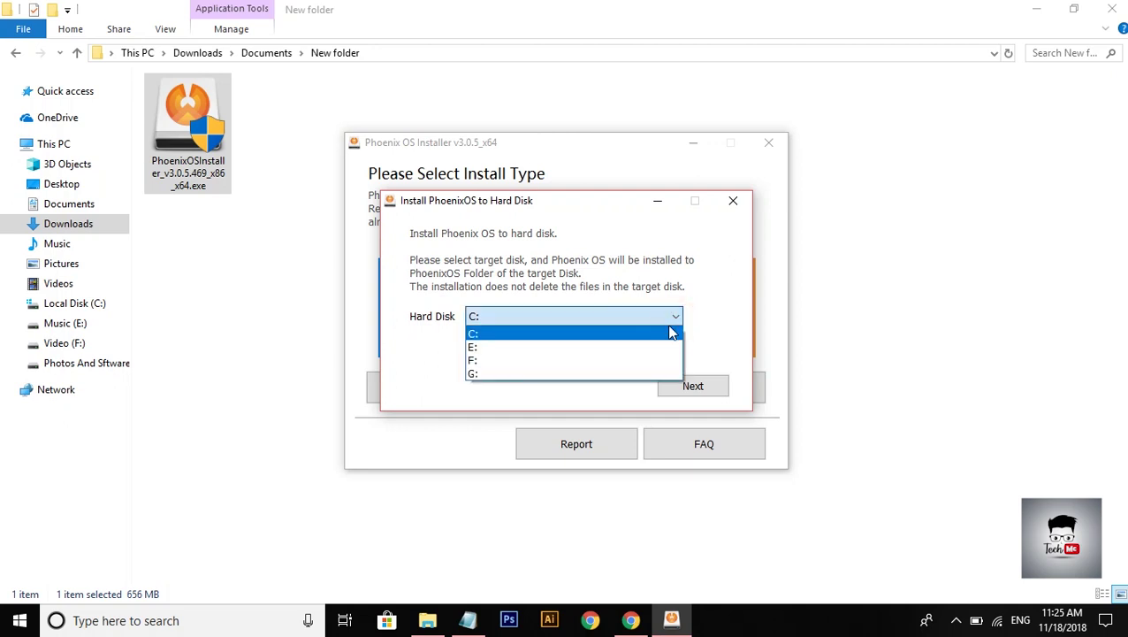
pyautogui.click(506, 334)
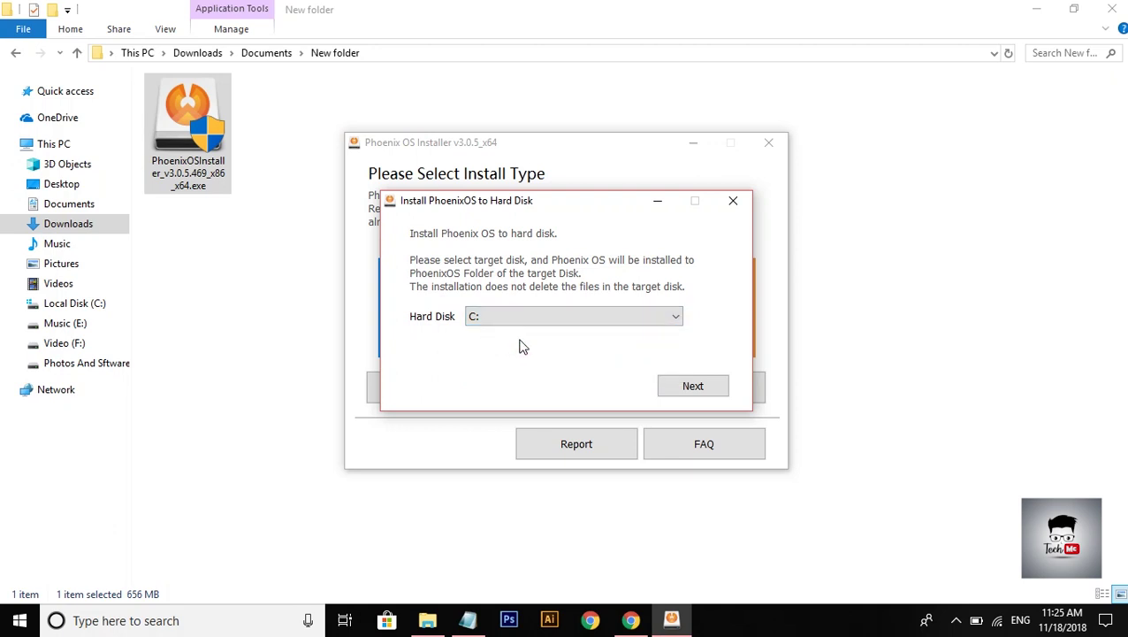
pyautogui.click(694, 387)
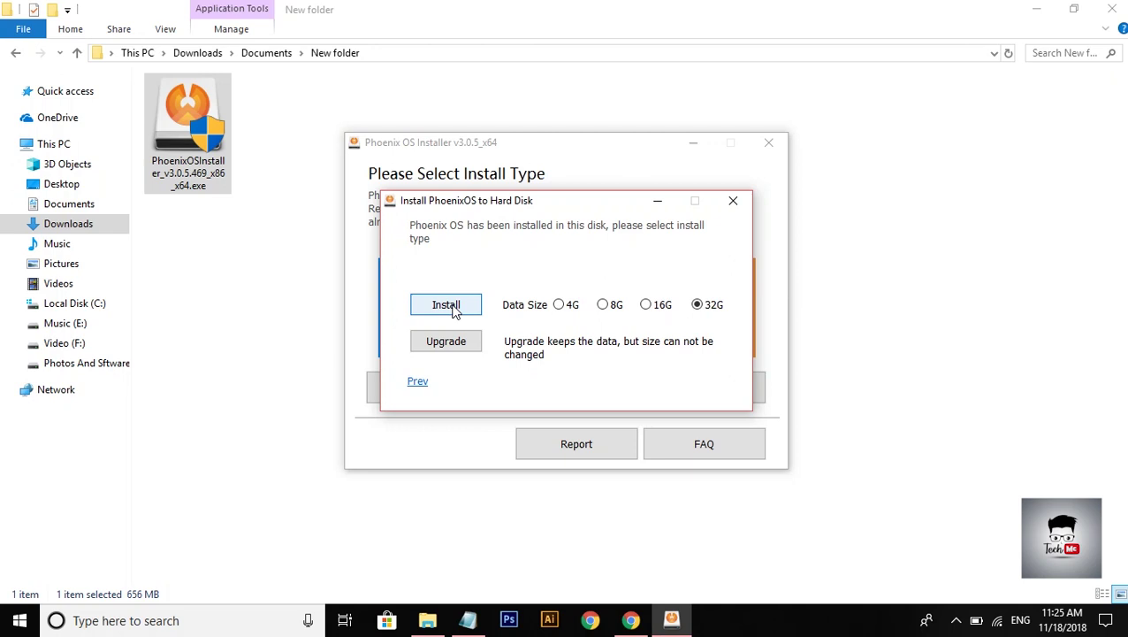
pyautogui.click(733, 204)
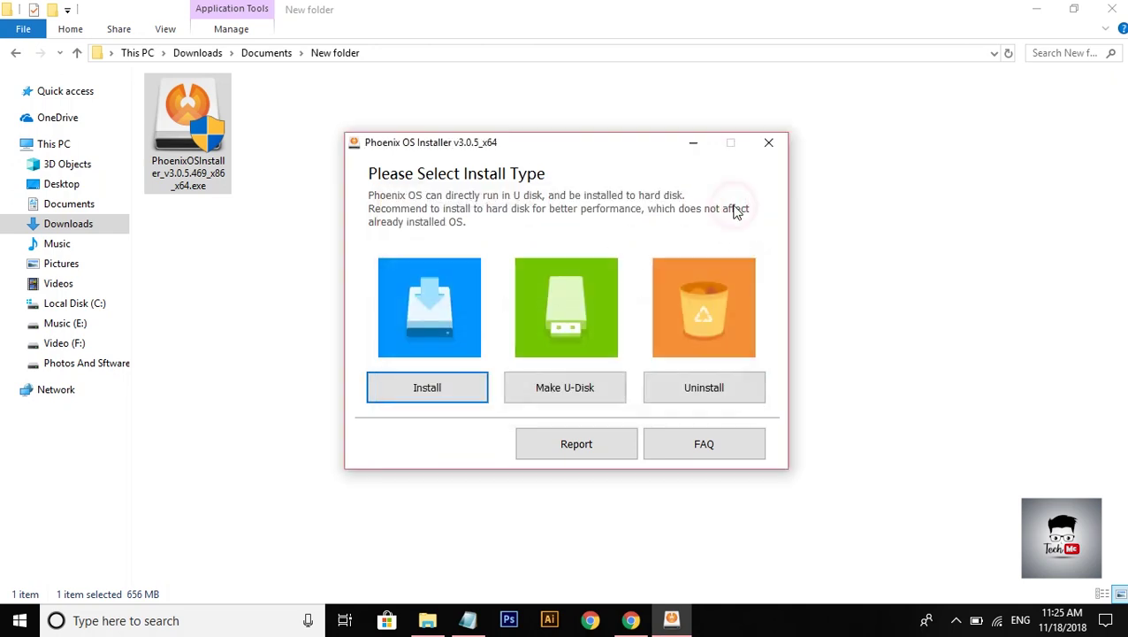
# Step: Close the installer and File Explorer, reboot, and stop the Windows 10 / Phoenix OS boot-menu countdown
pyautogui.click(771, 144)
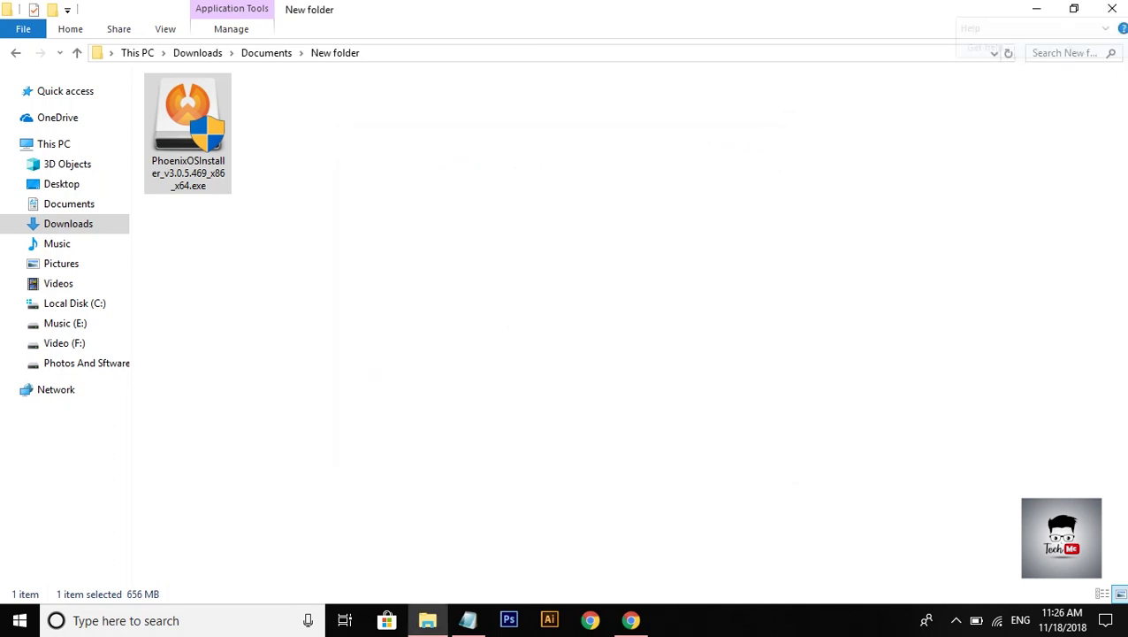
pyautogui.click(1124, 619)
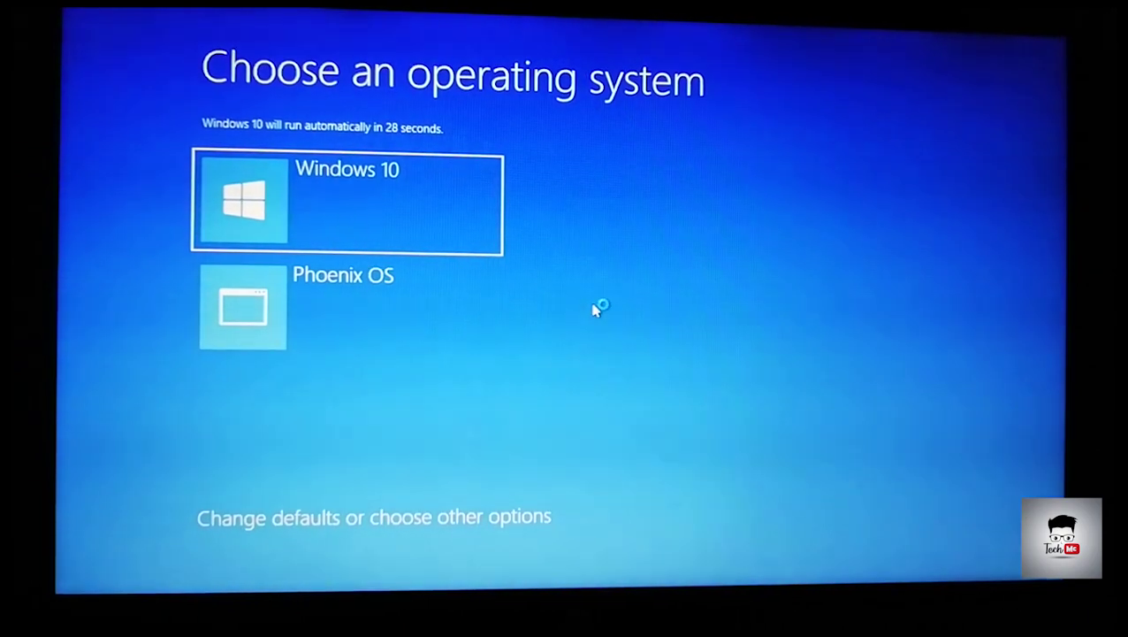
pyautogui.click(352, 206)
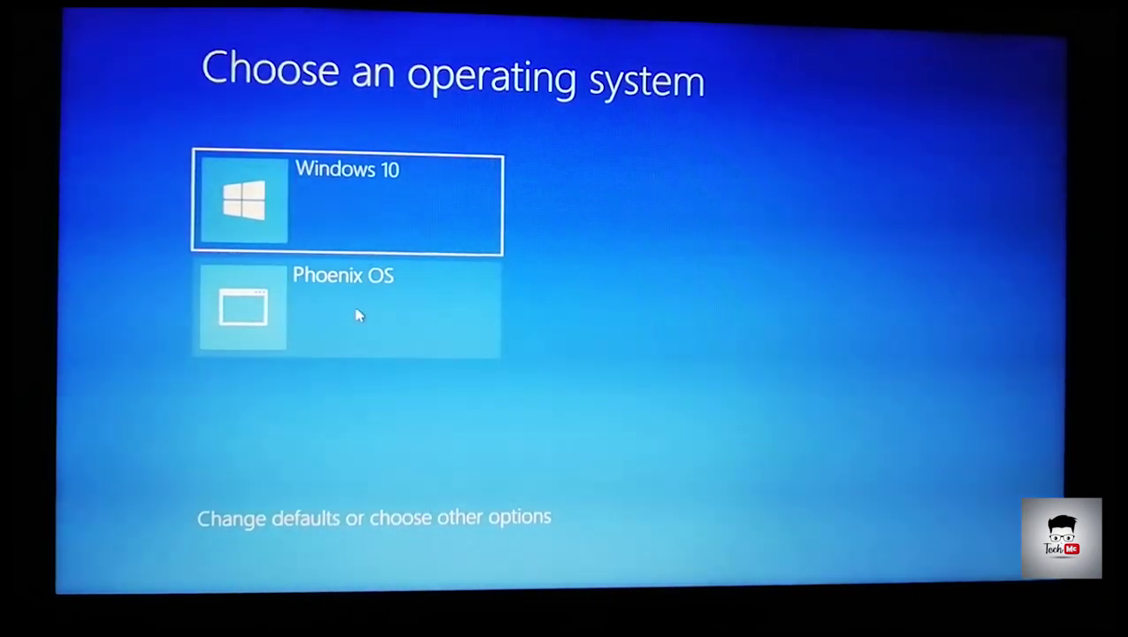